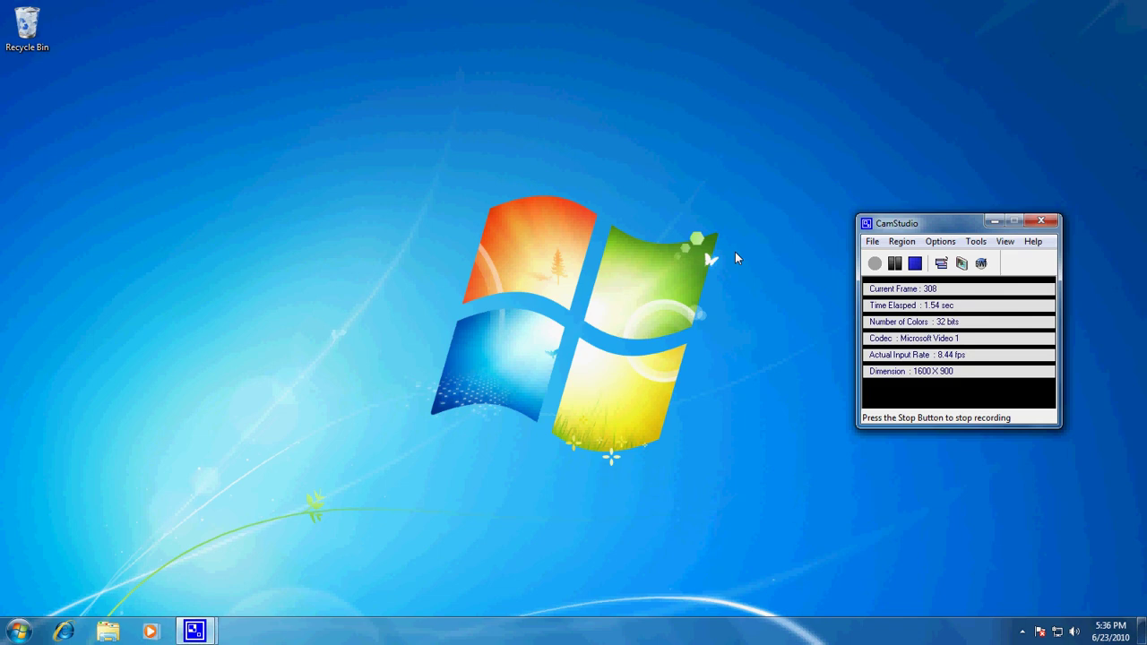
Step: Open Personalization from the desktop's right-click menu and move the window toward the upper left
right_click(353, 148)
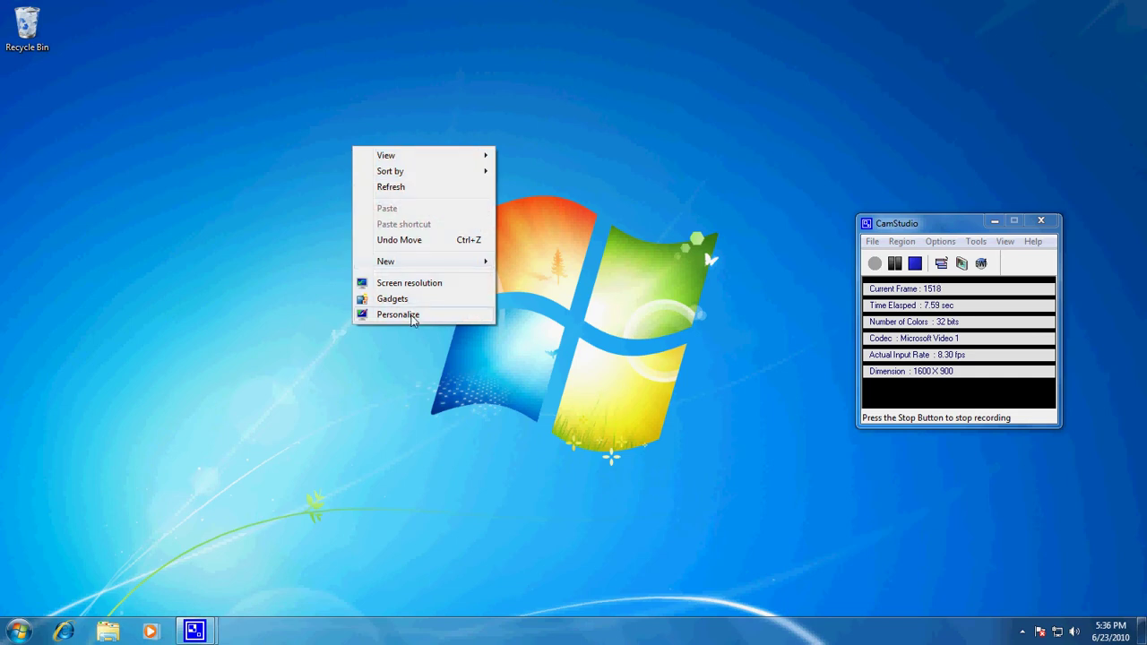
click(412, 316)
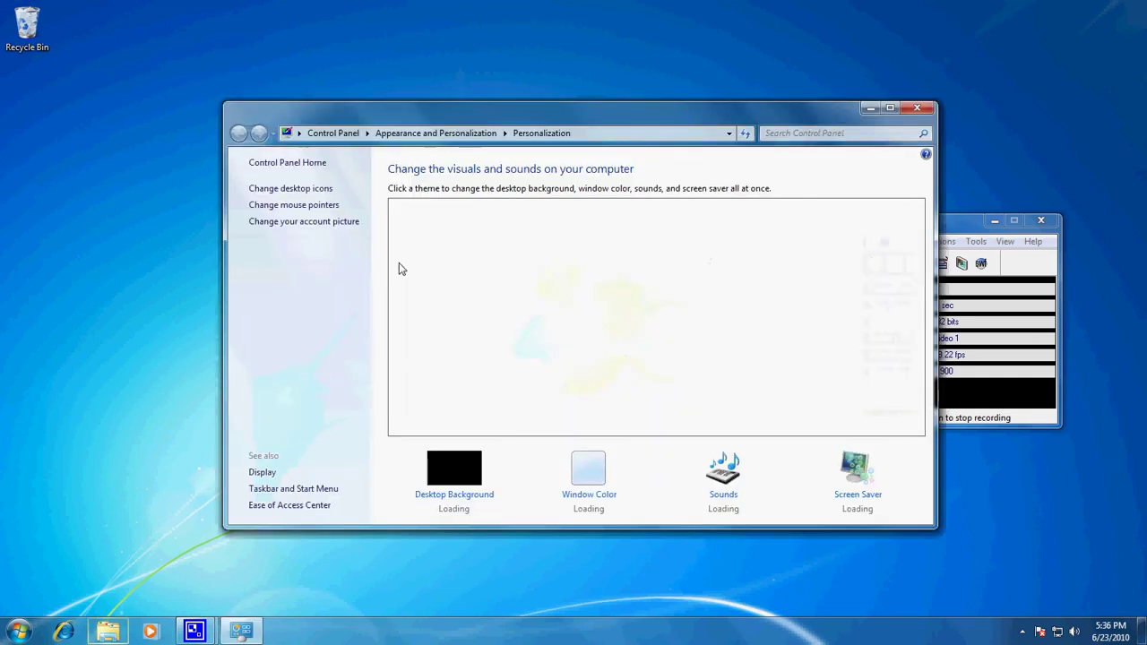
drag(443, 111, 338, 39)
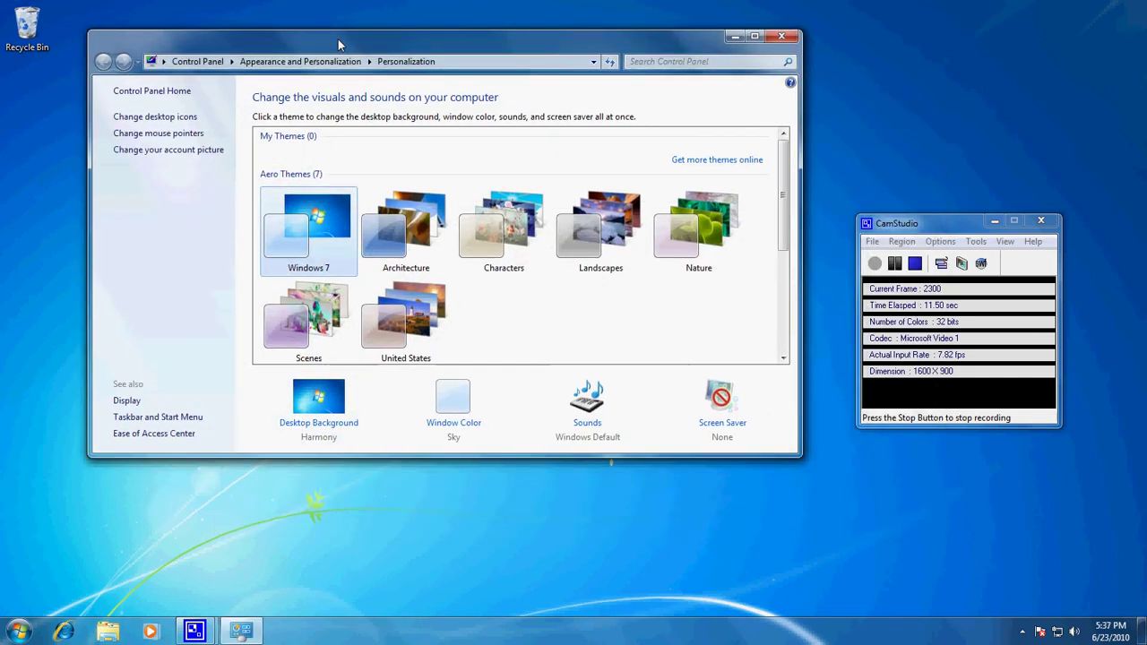
Step: In Desktop Background, browse to and select the Hawk Pictures folder inside My Pictures
click(318, 401)
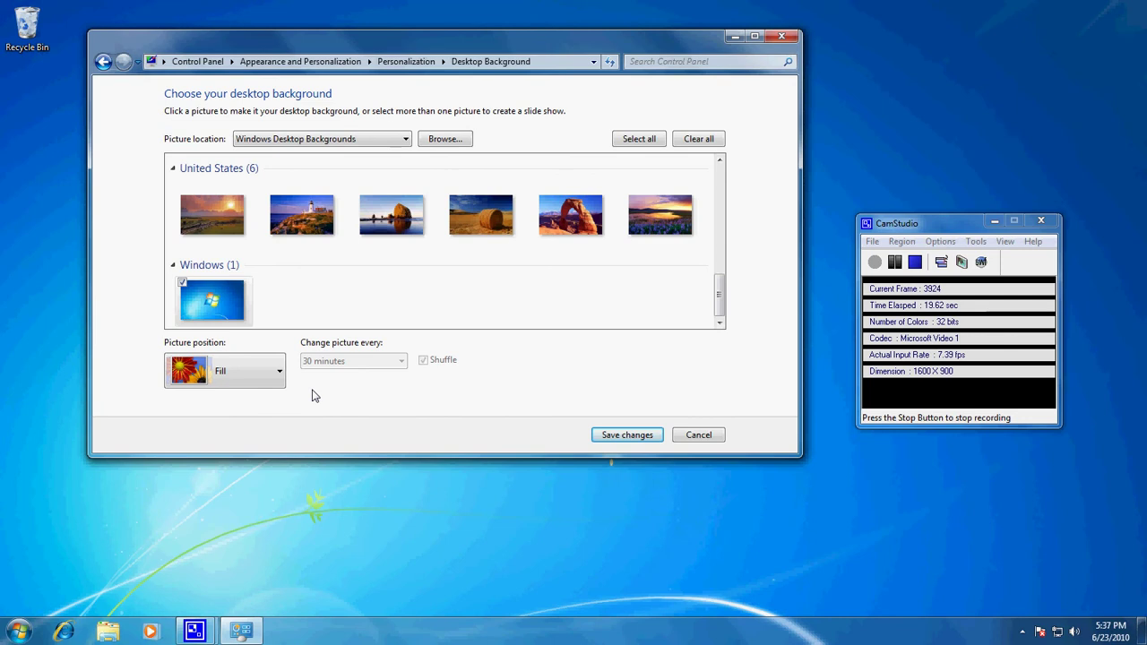
click(448, 140)
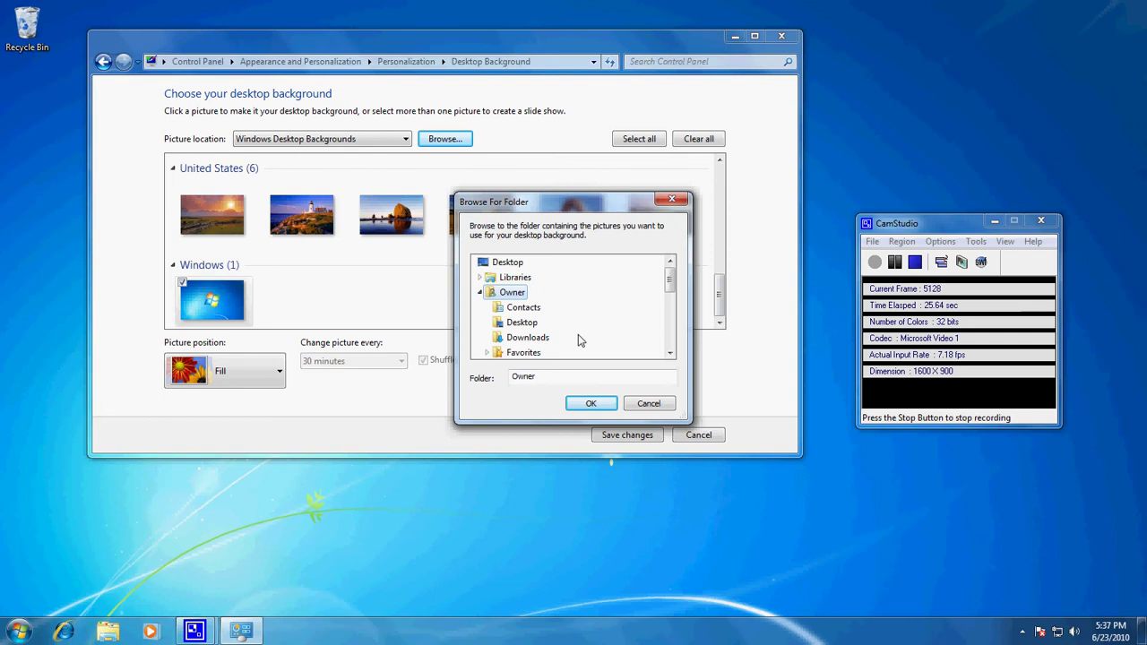
drag(670, 281, 671, 303)
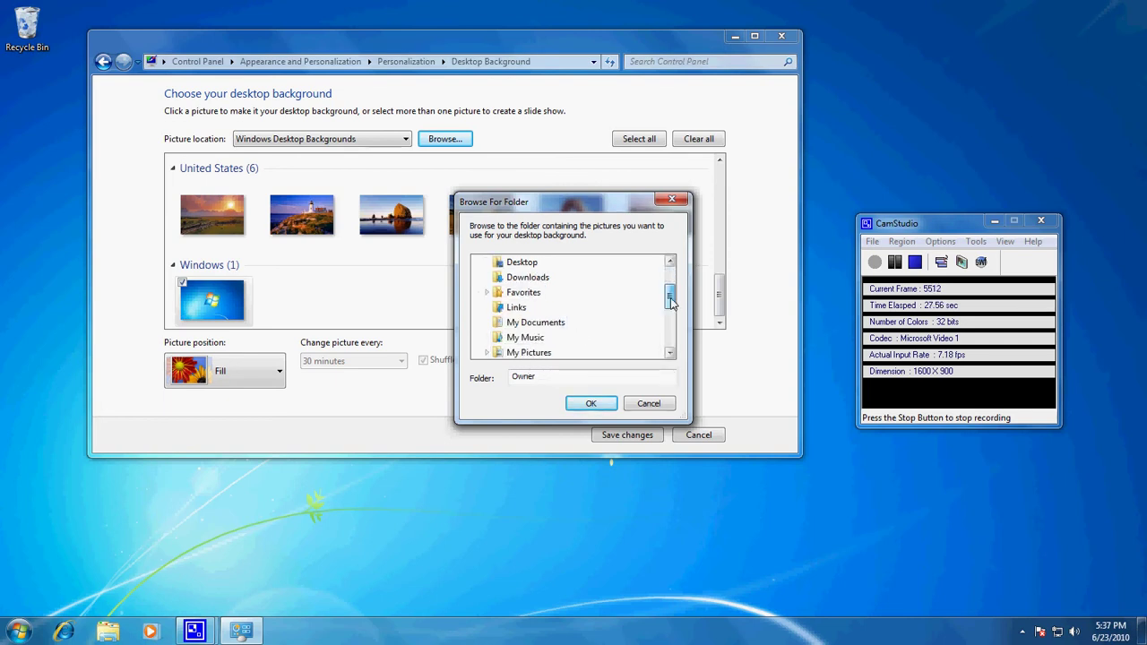
click(529, 352)
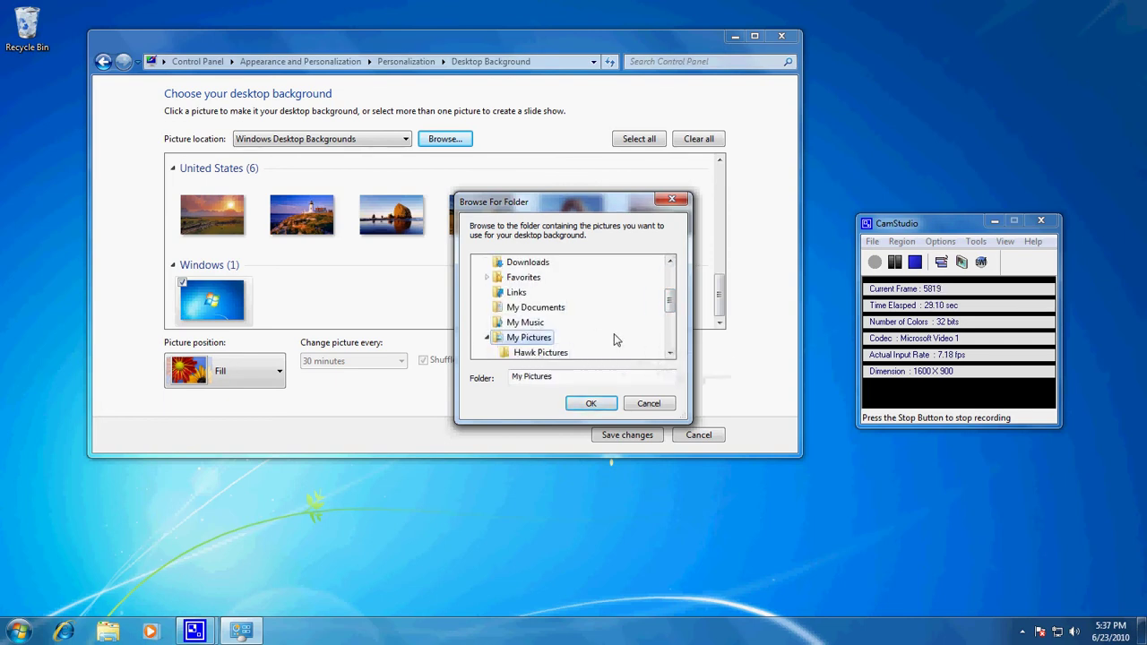
click(669, 354)
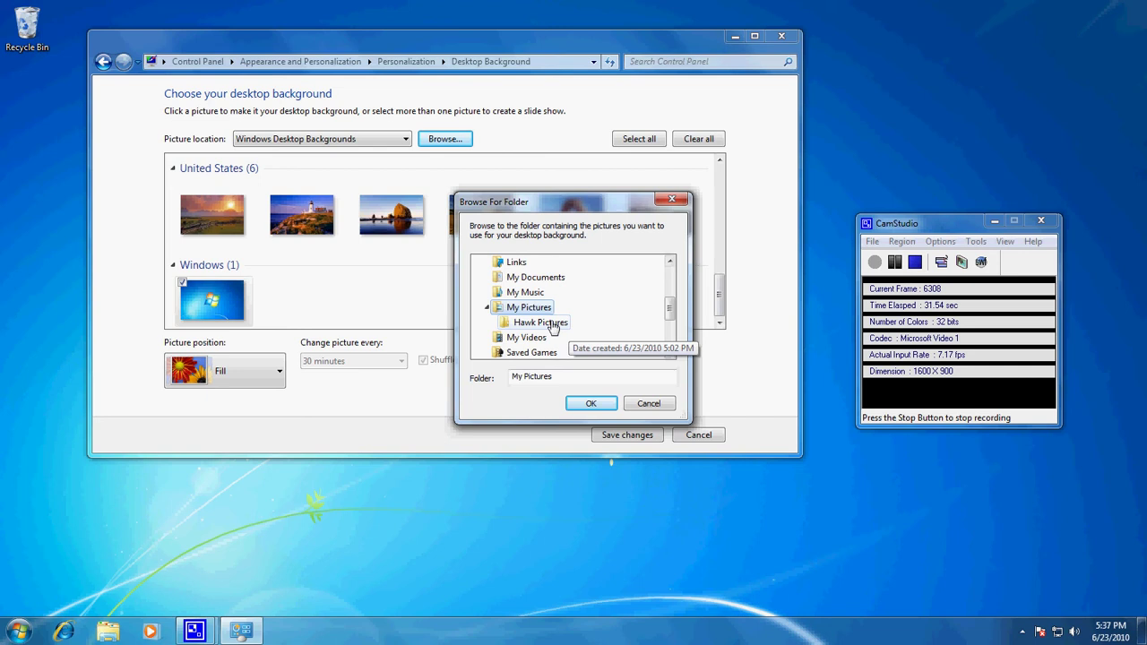
click(553, 326)
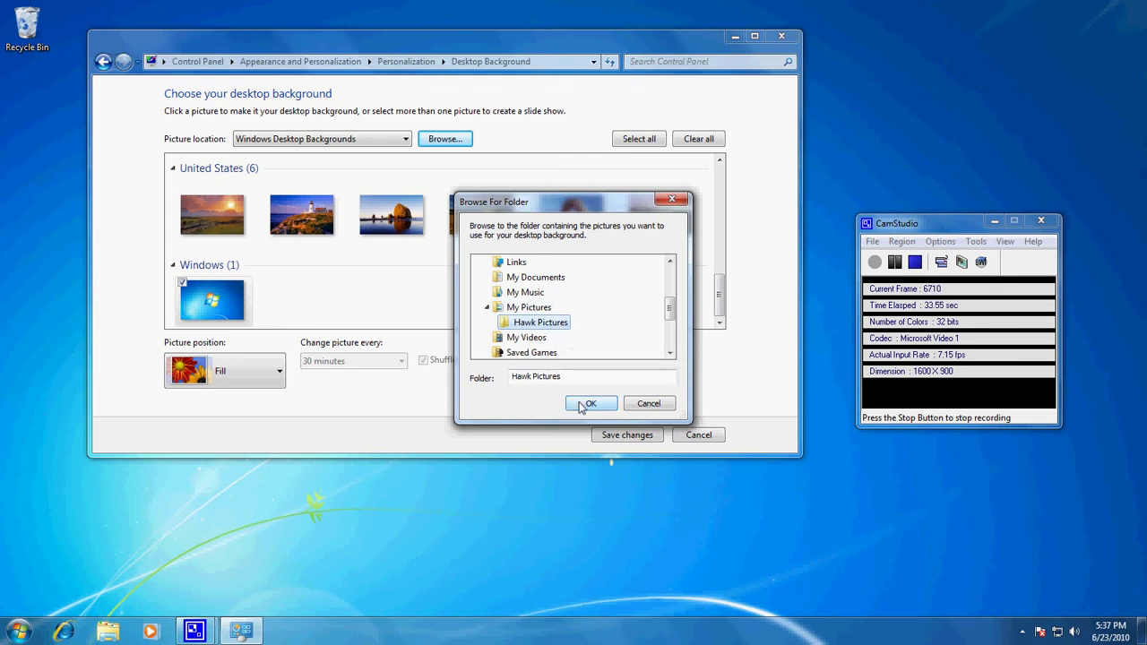
click(17, 631)
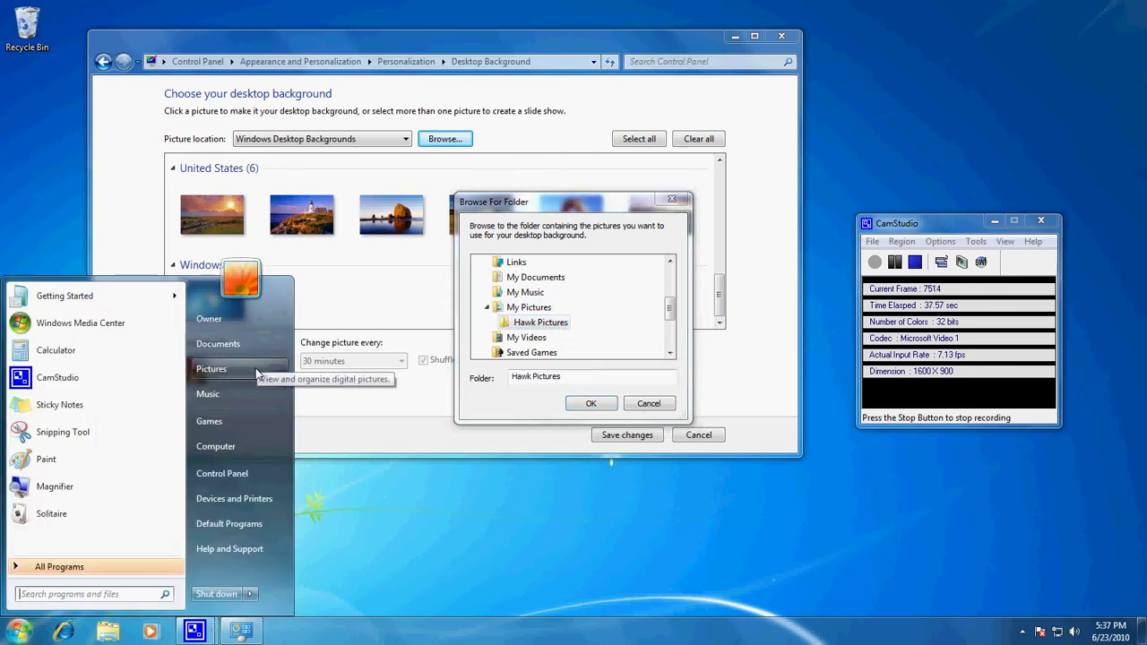
click(214, 369)
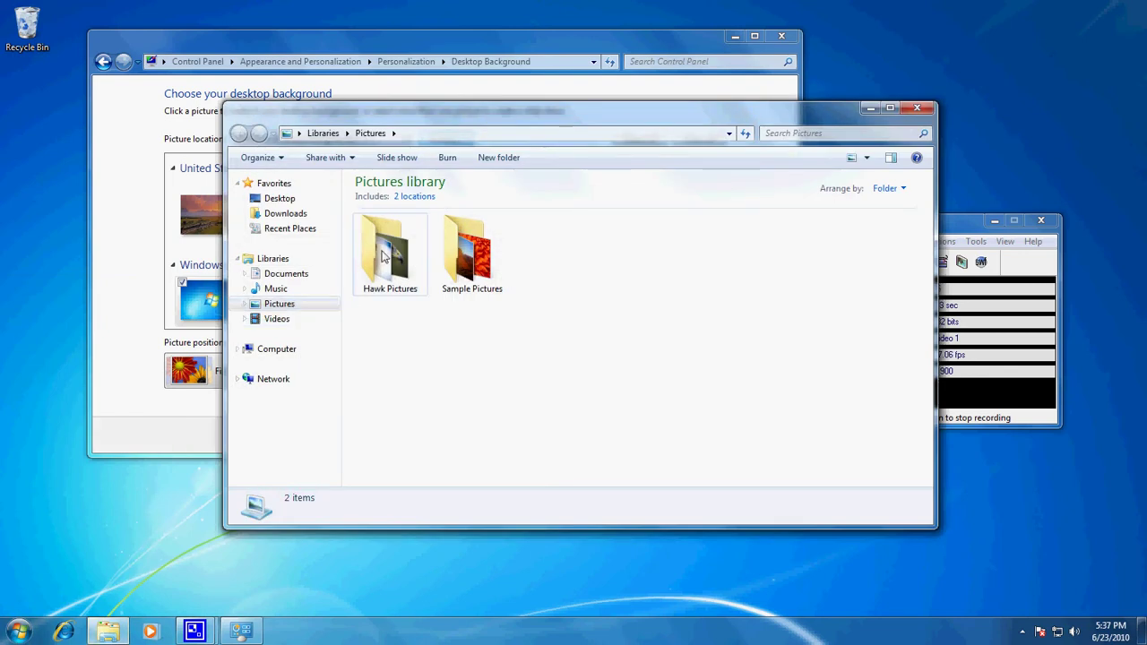
click(385, 259)
right_click(433, 369)
mouse_move(502, 538)
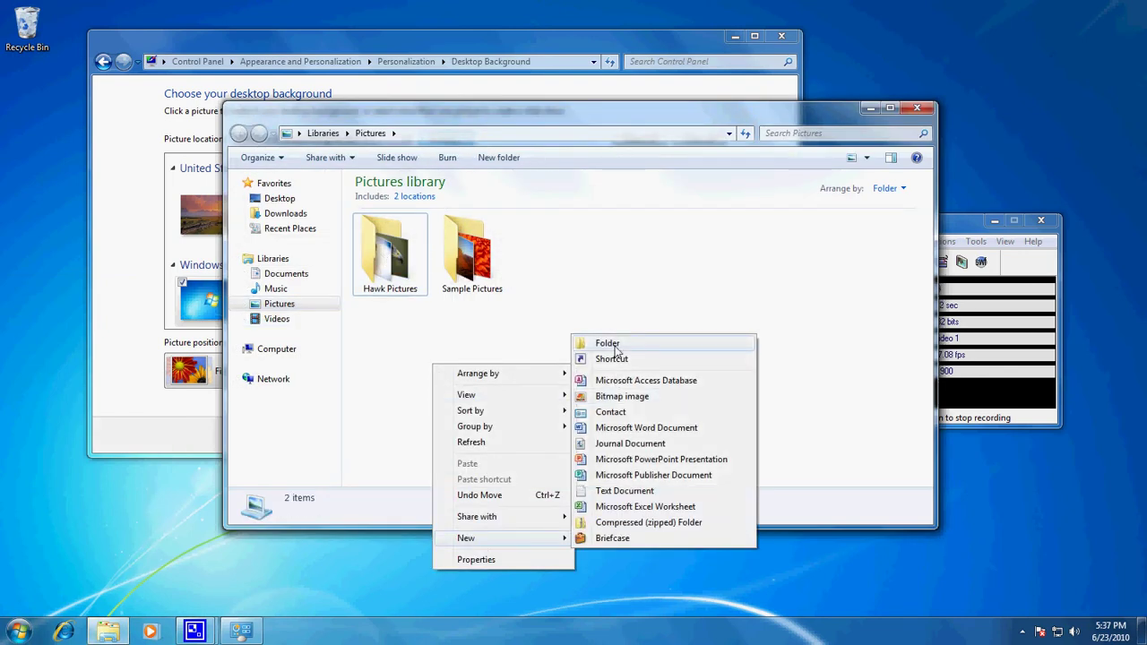
click(616, 347)
text(named it)
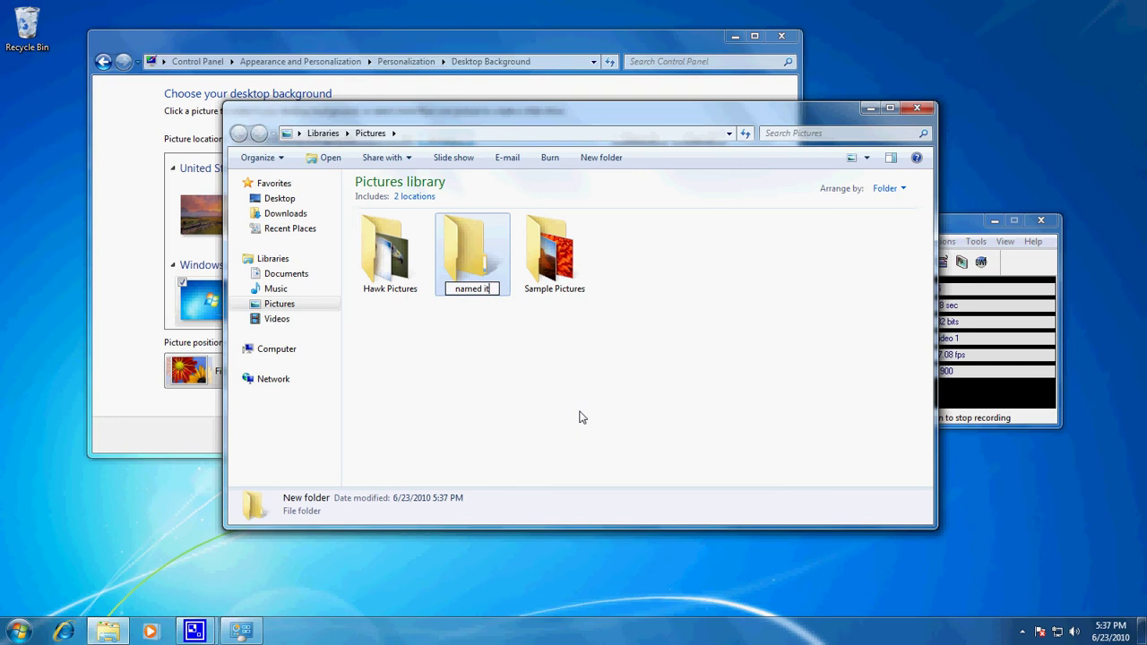
key(Escape)
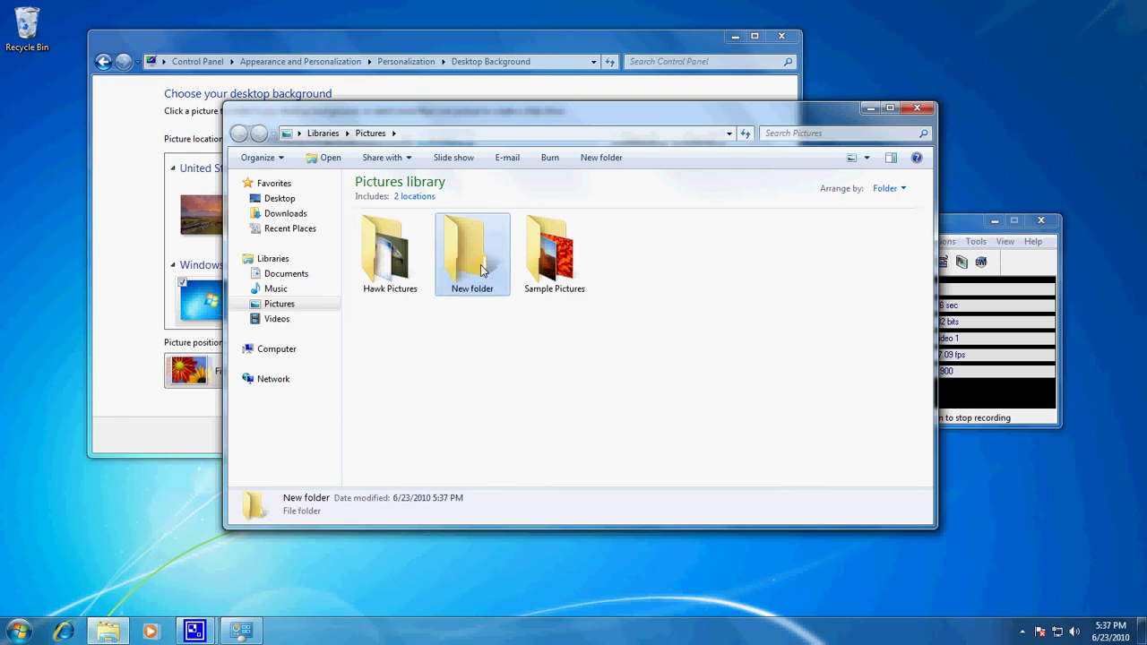
key(Delete)
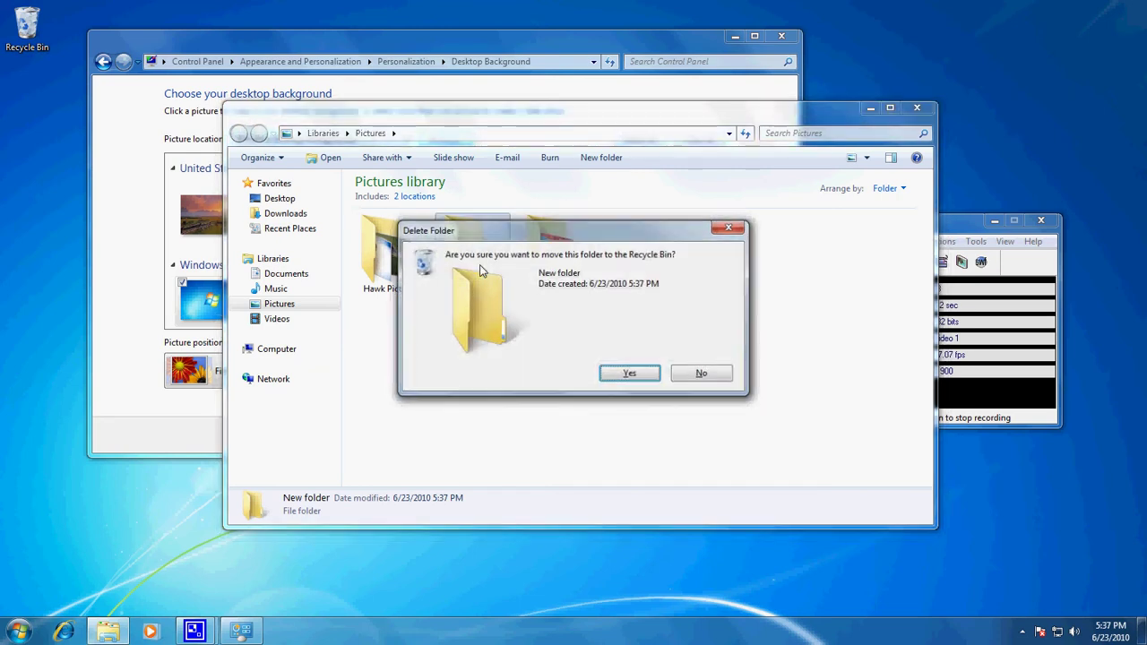
key(Return)
click(416, 279)
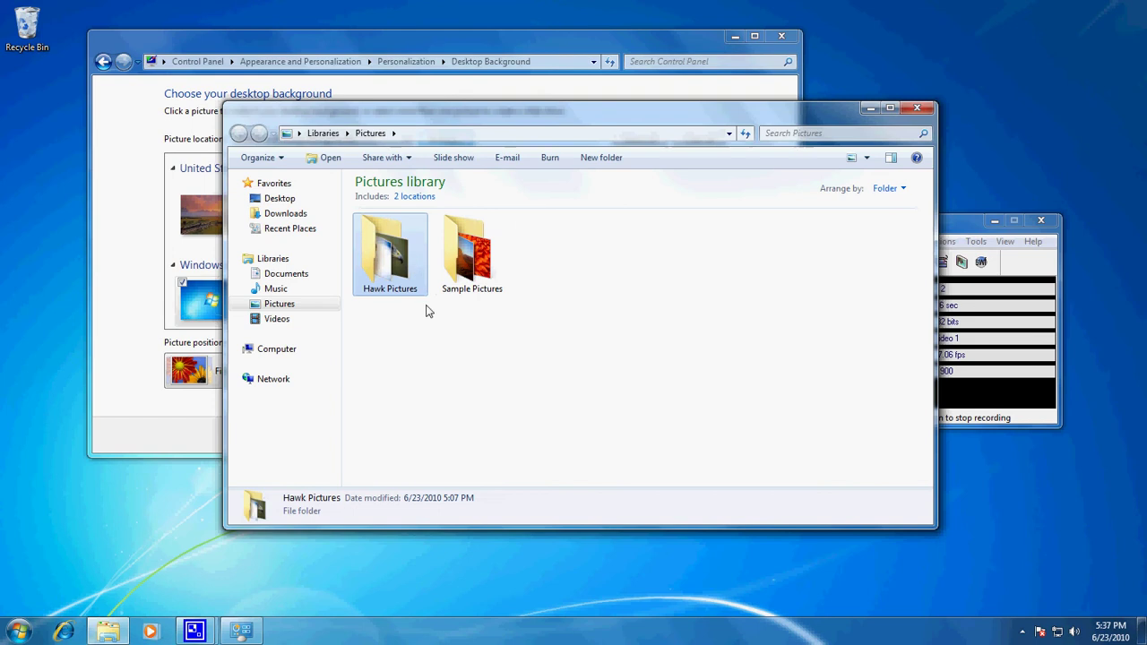
click(917, 107)
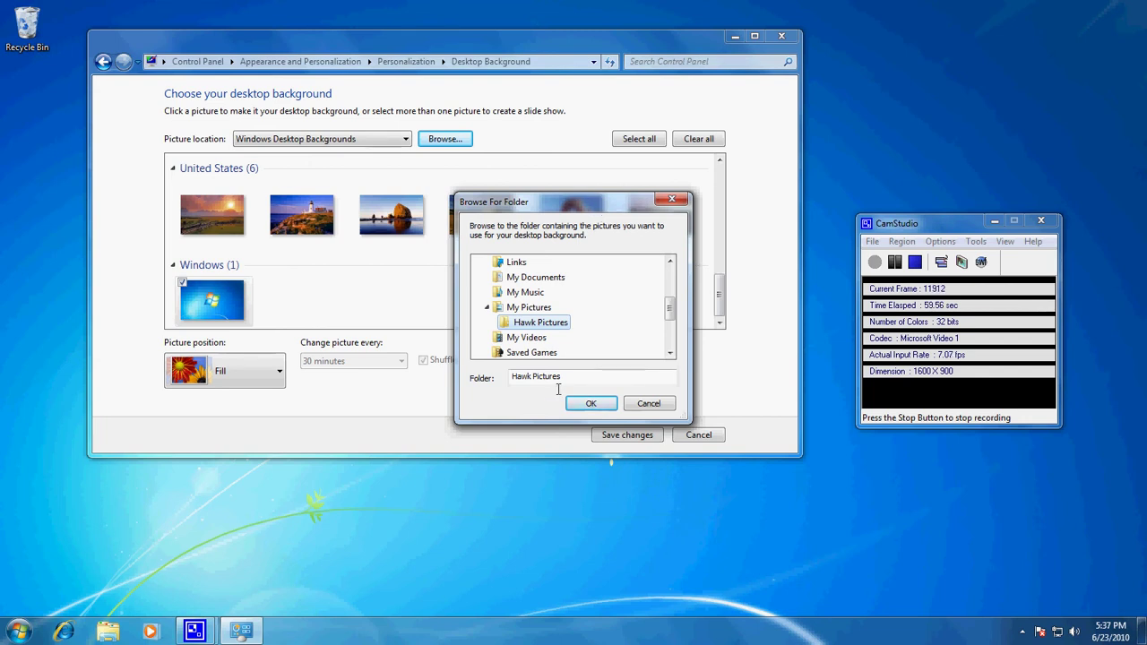
Step: Confirm Hawk Pictures as the picture location and set pictures to change every 10 seconds
click(591, 403)
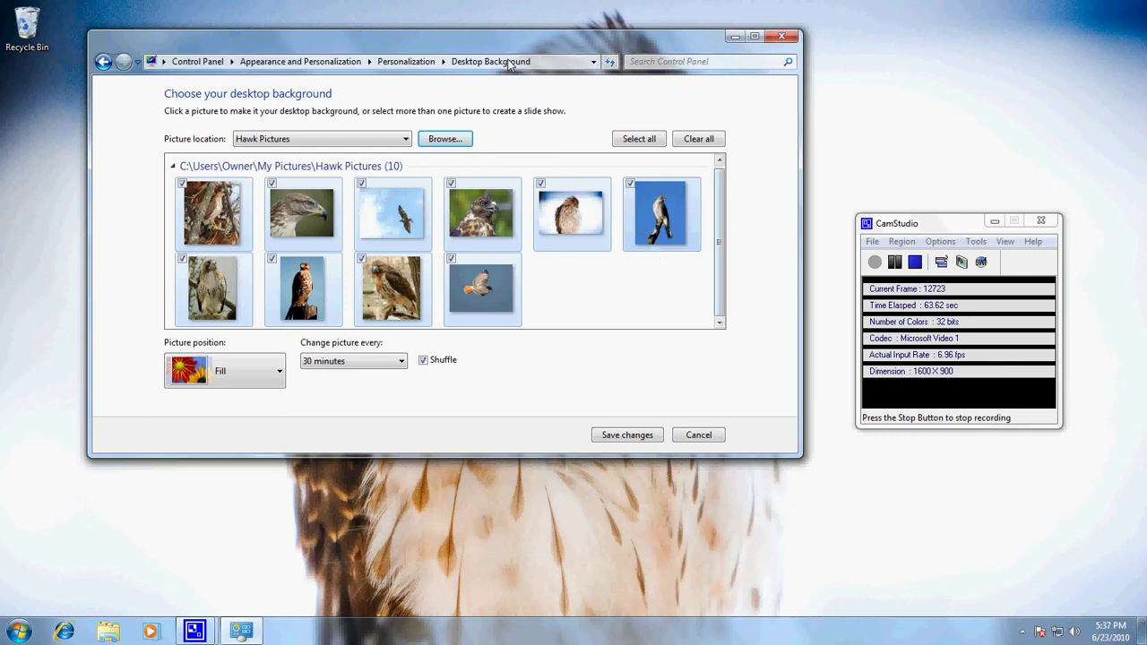
drag(506, 47, 546, 85)
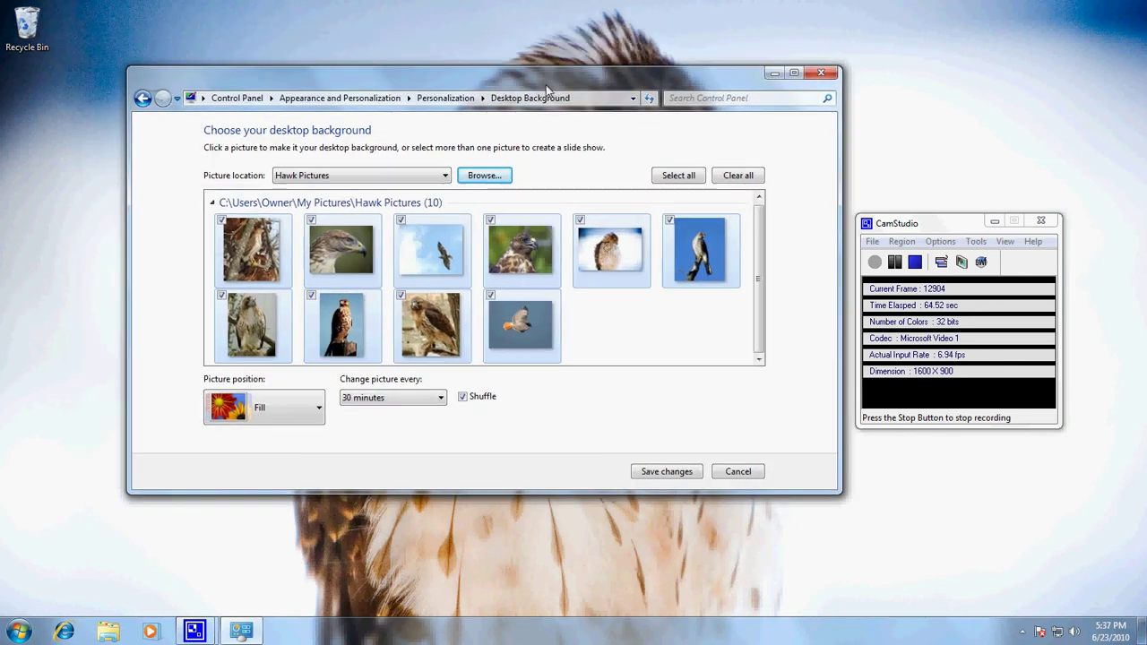
click(441, 398)
scroll(404, 421, up, 1)
click(394, 408)
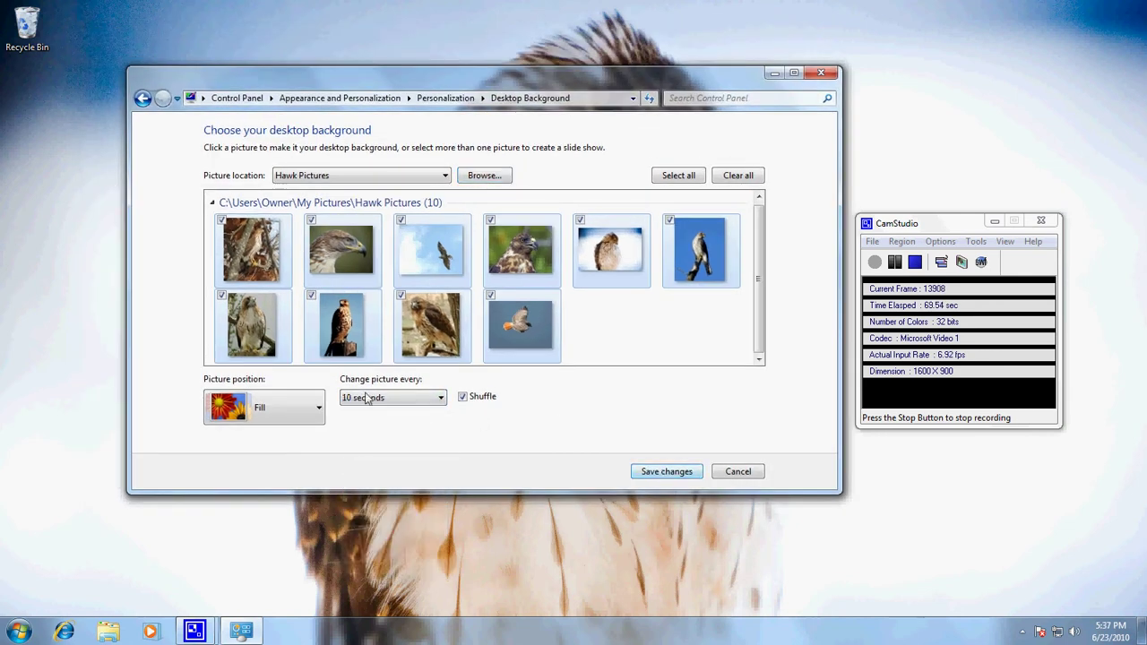
Step: Set the picture position to Center and save the slideshow settings
click(319, 408)
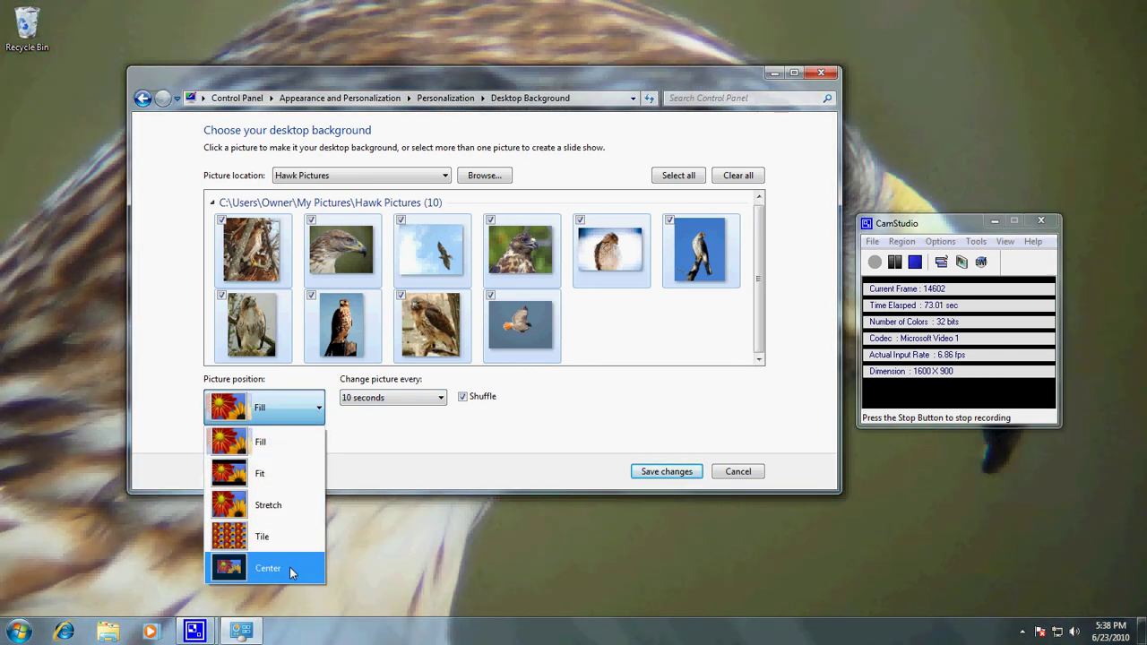
click(290, 567)
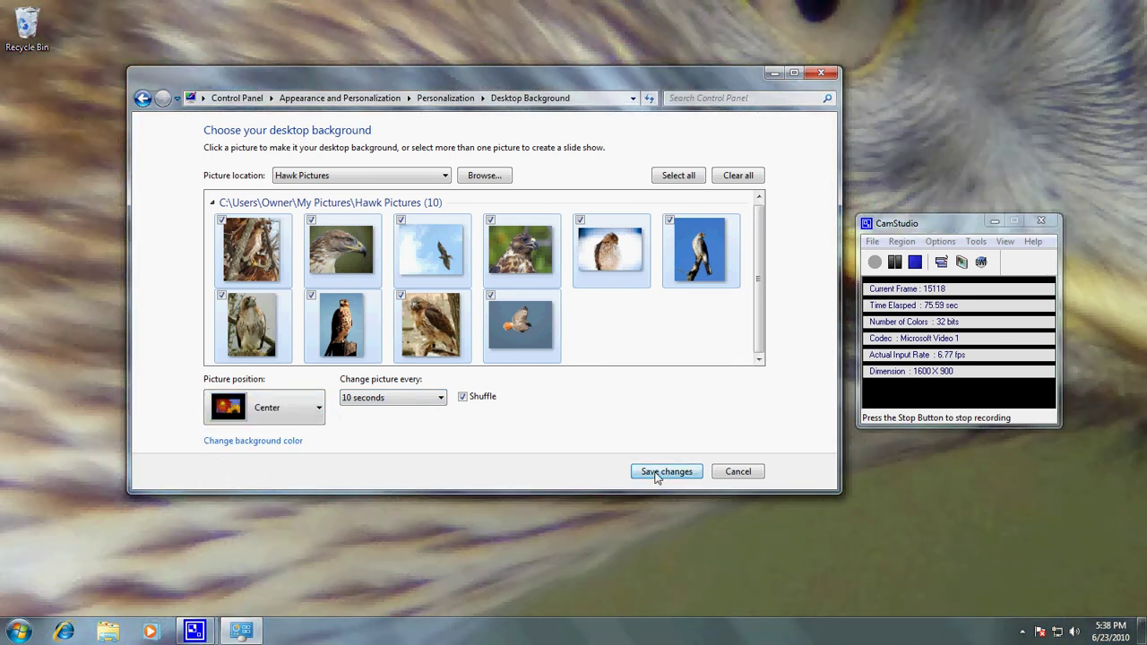
click(661, 473)
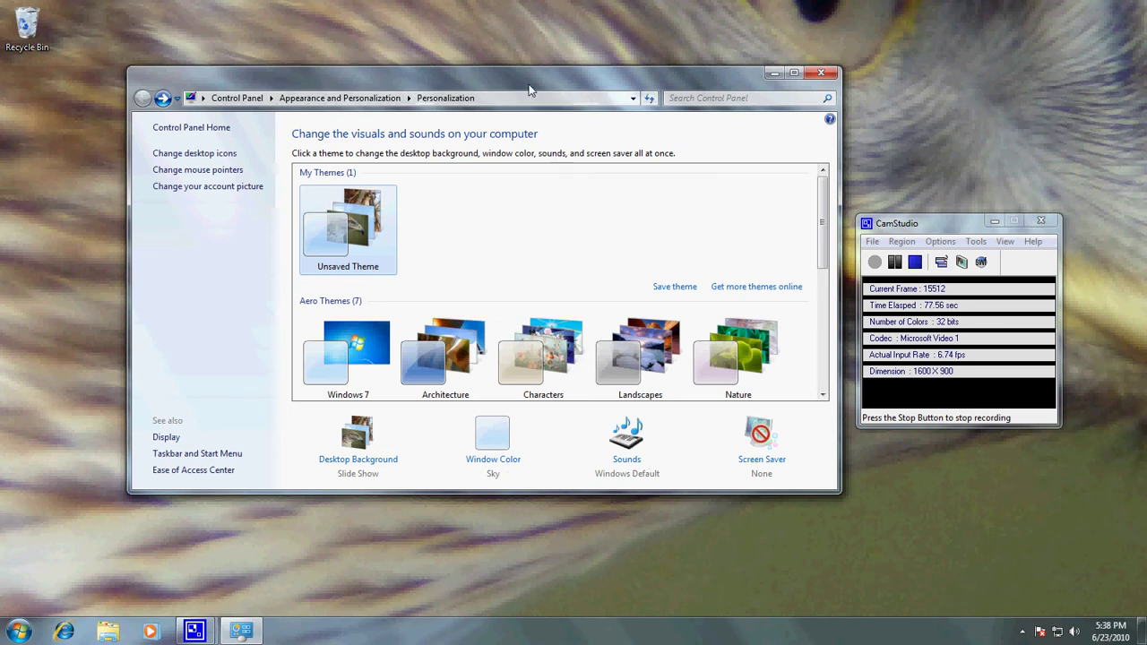
Step: Change the hawk slideshow picture position from Center to Fit and save it
drag(529, 91, 489, 71)
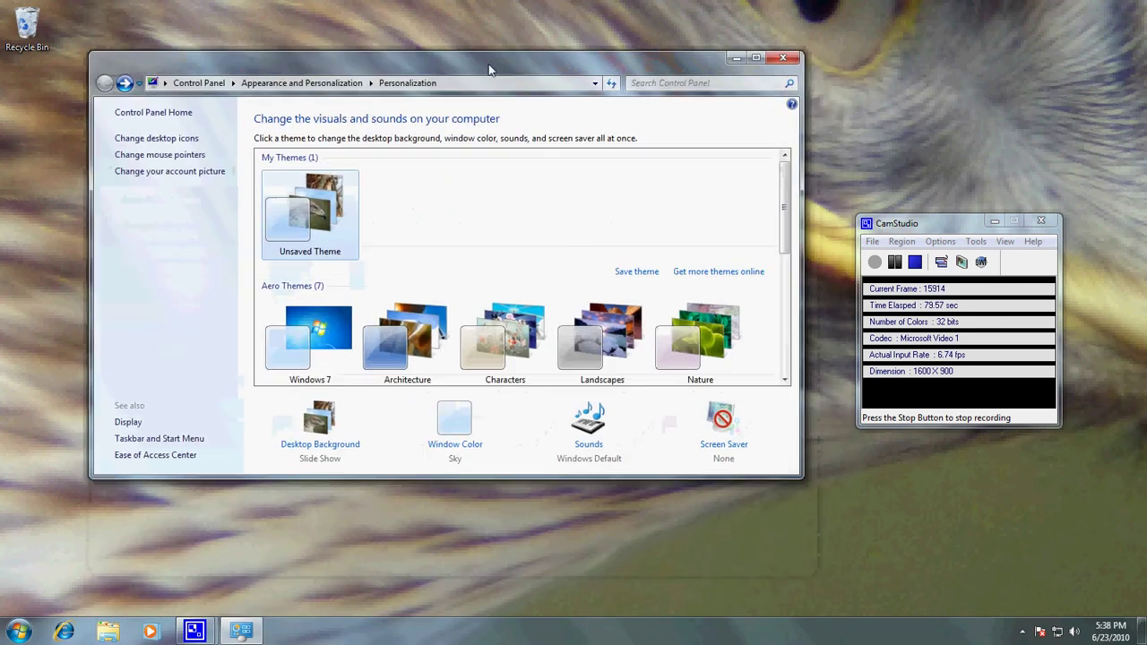
click(318, 417)
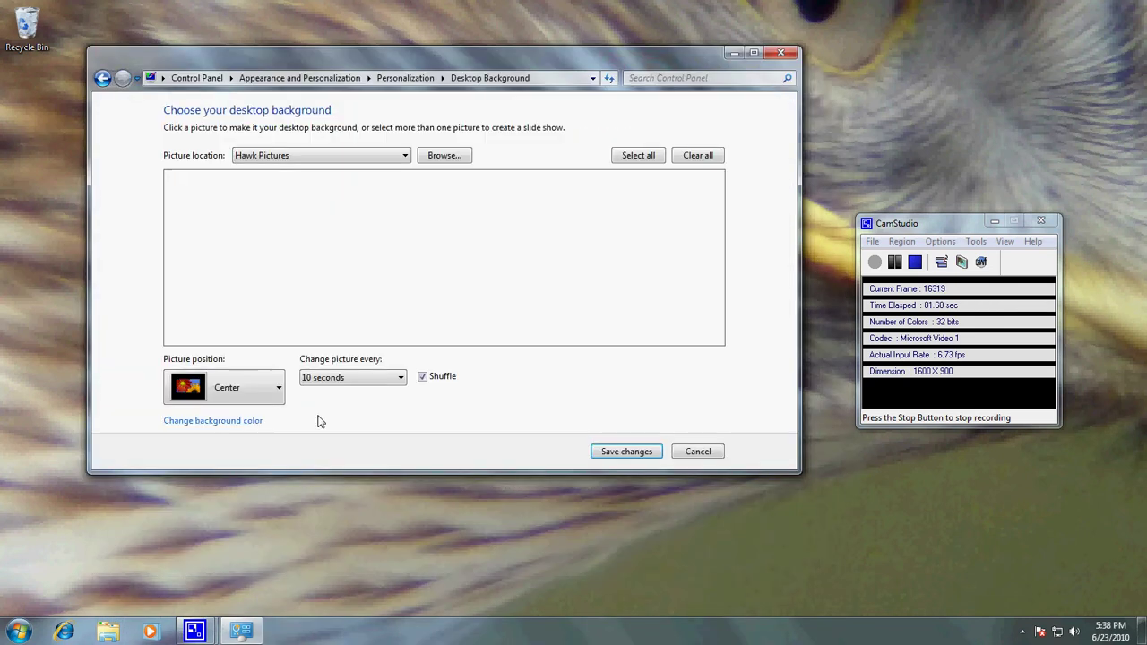
click(282, 387)
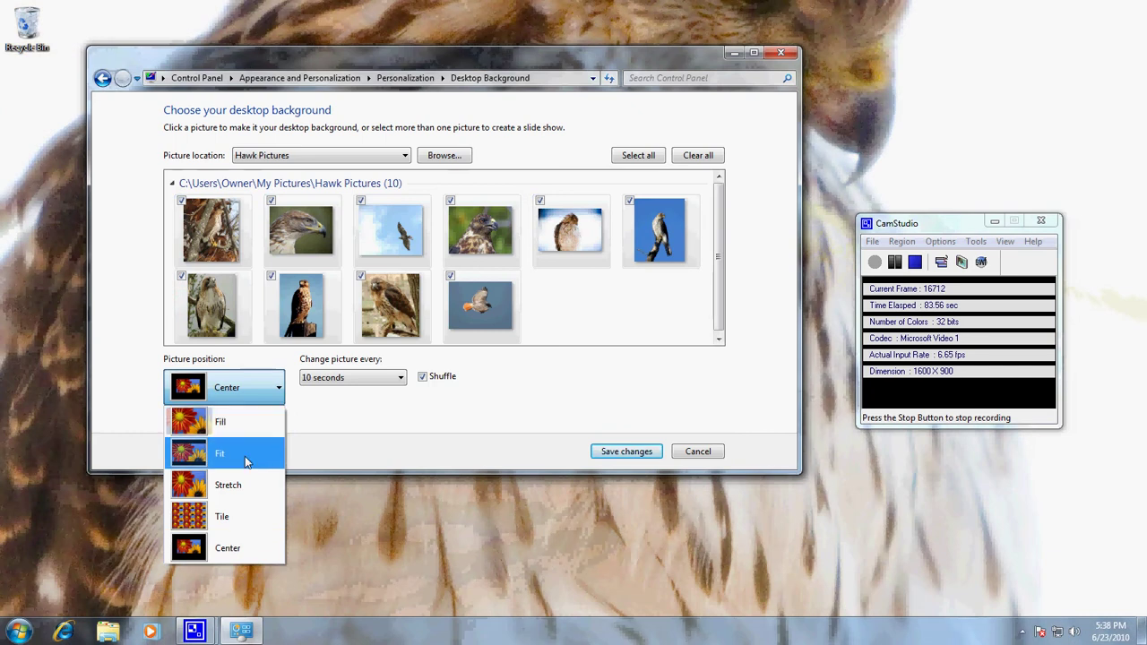
click(243, 453)
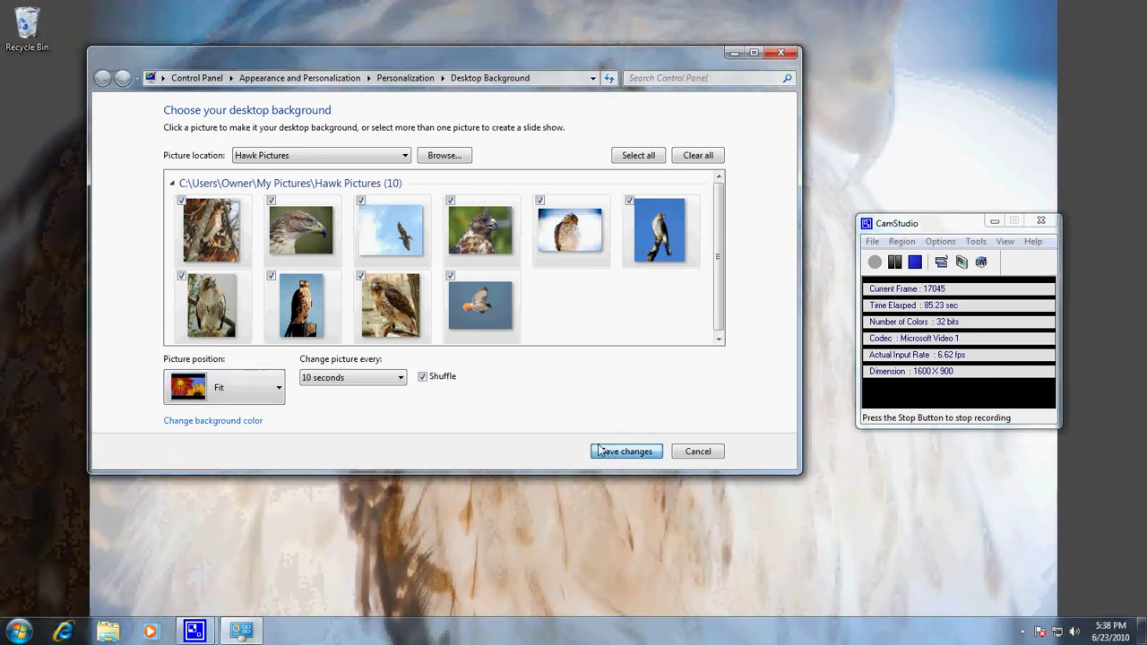
click(618, 450)
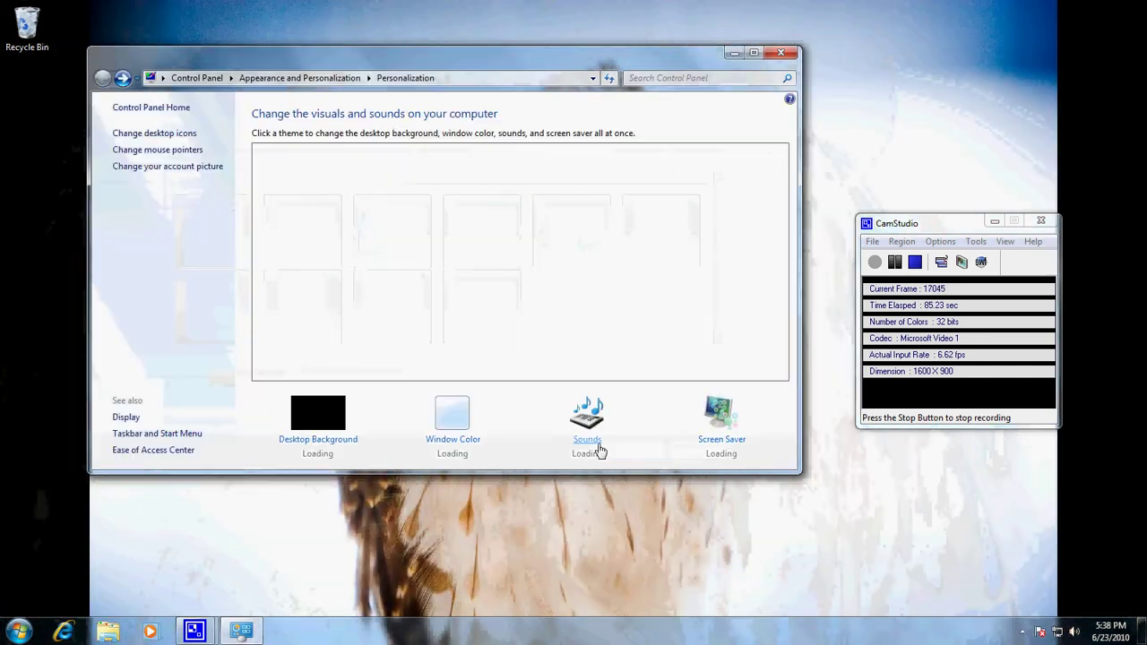
drag(575, 72, 849, 594)
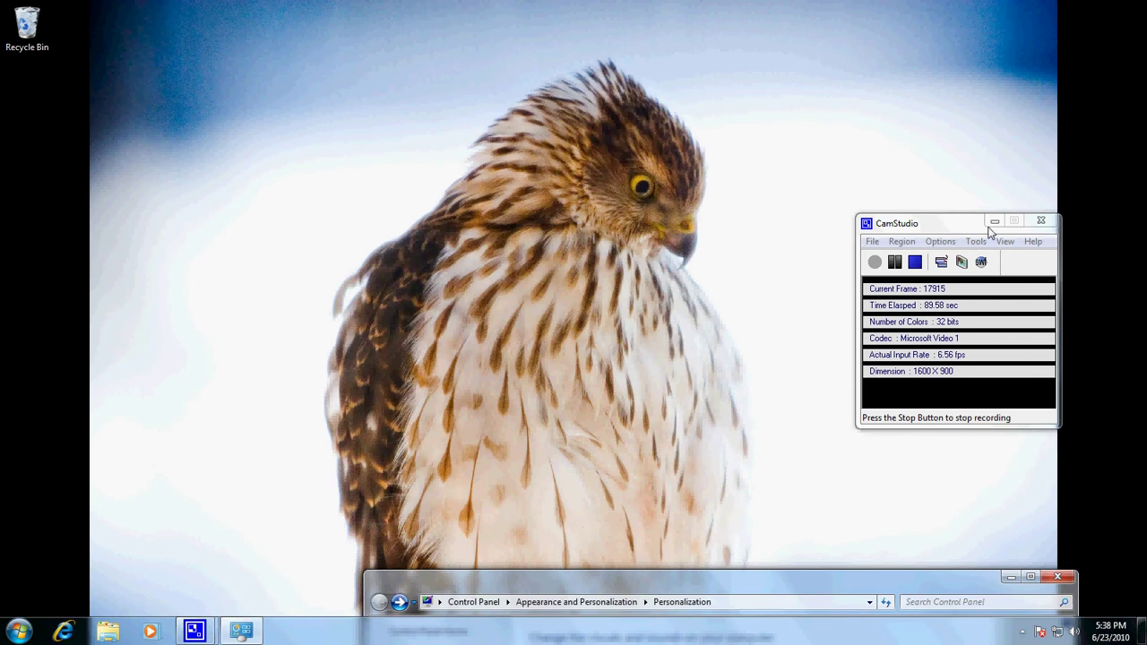
Step: Move the CamStudio and Personalization windows aside, then minimize Personalization to view the slideshow
mouse_move(986, 224)
mouse_down()
mouse_move(1013, 229)
mouse_move(1050, 263)
mouse_up()
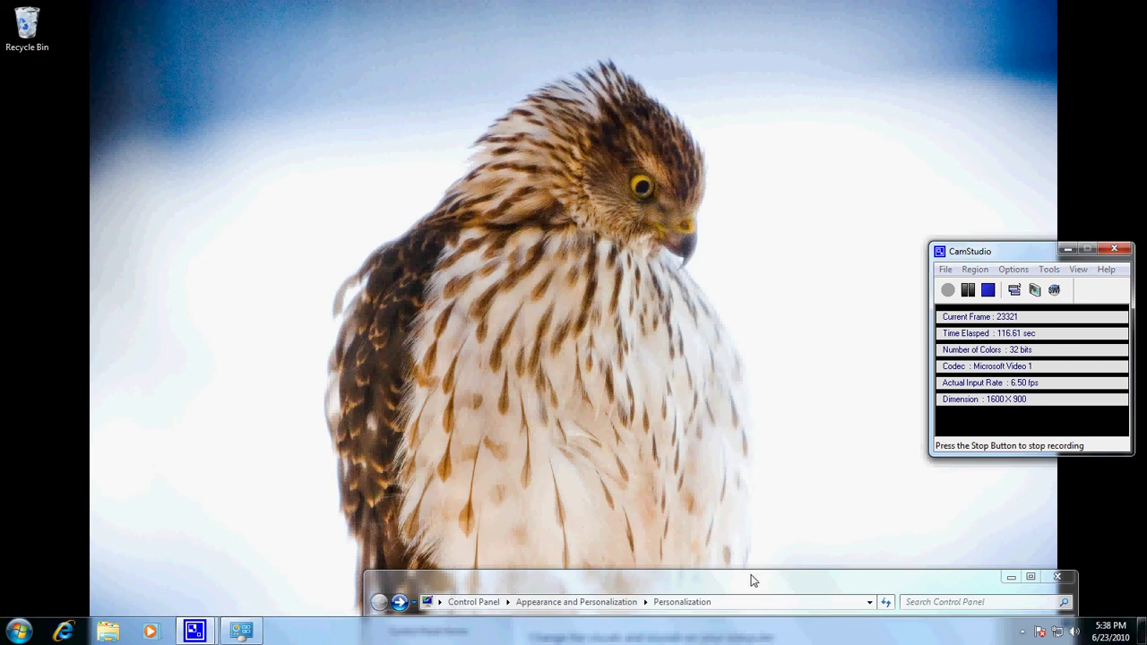
mouse_move(750, 578)
mouse_down()
mouse_move(513, 70)
mouse_move(542, 67)
mouse_up()
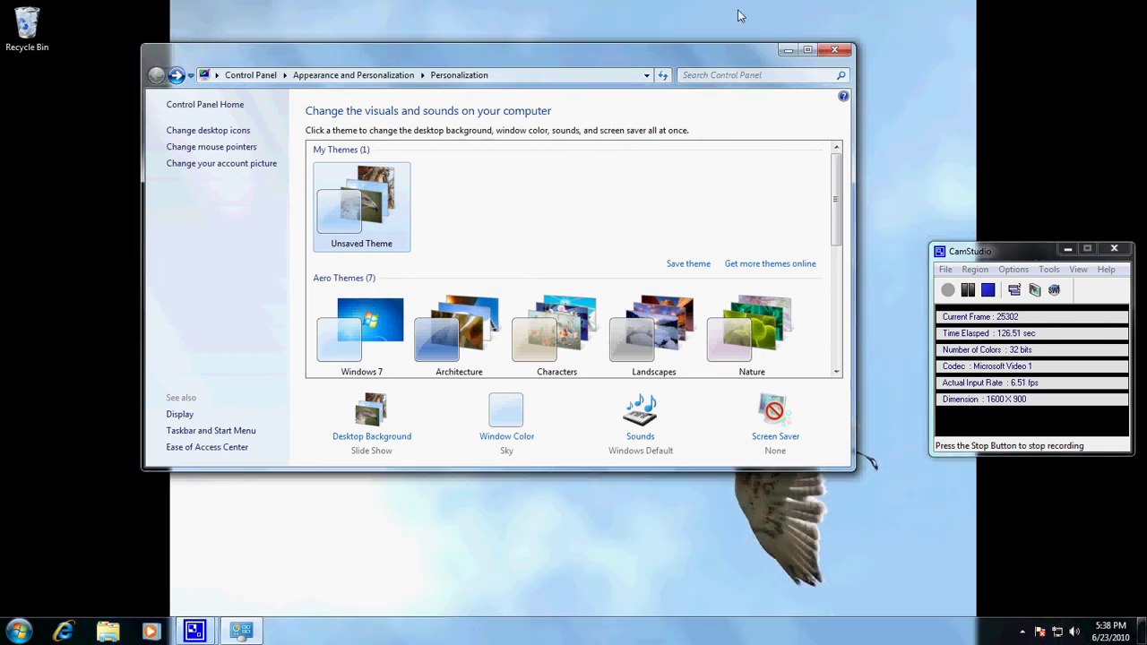
click(787, 50)
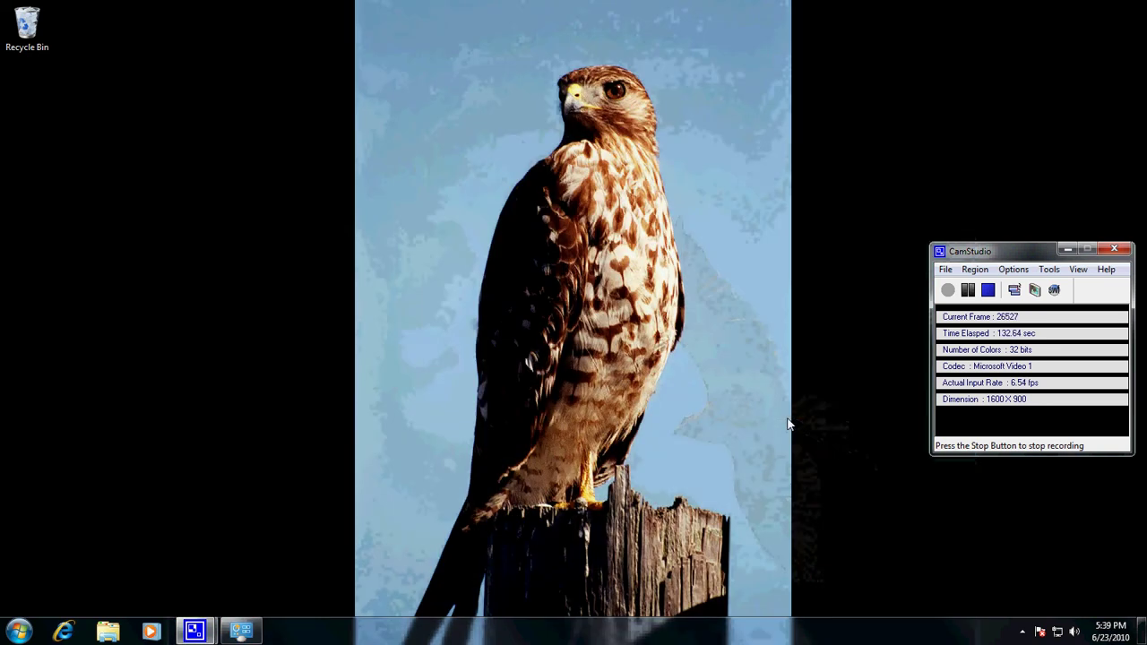
mouse_move(195, 631)
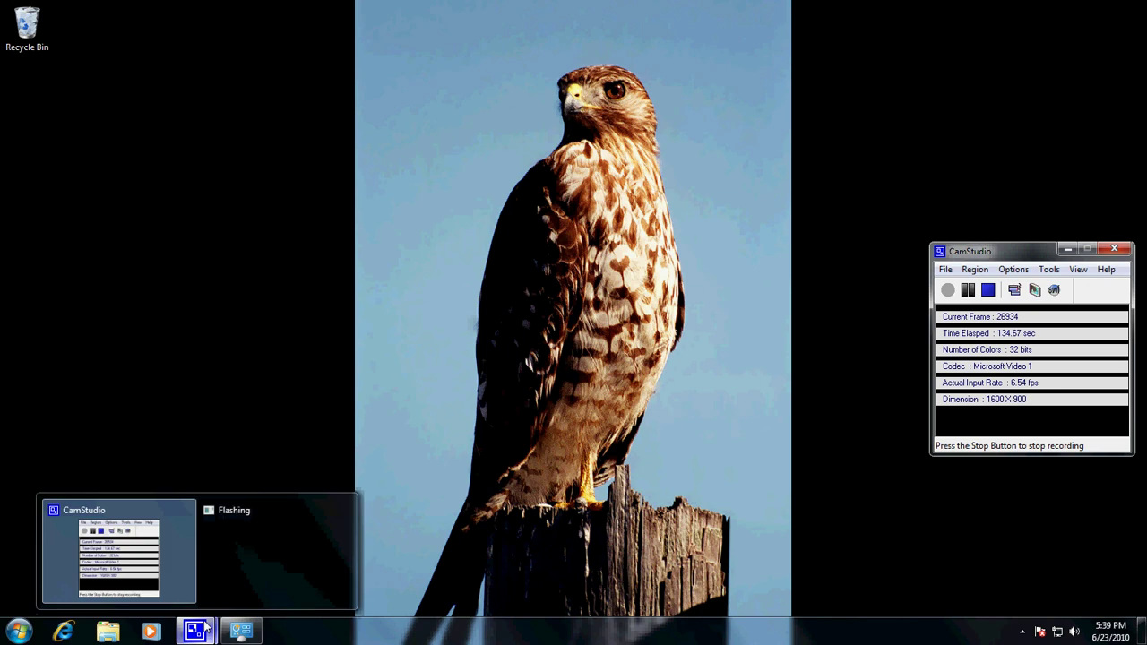
Step: Restore and close the Personalization window, then reopen it via the desktop's Personalize option
click(276, 538)
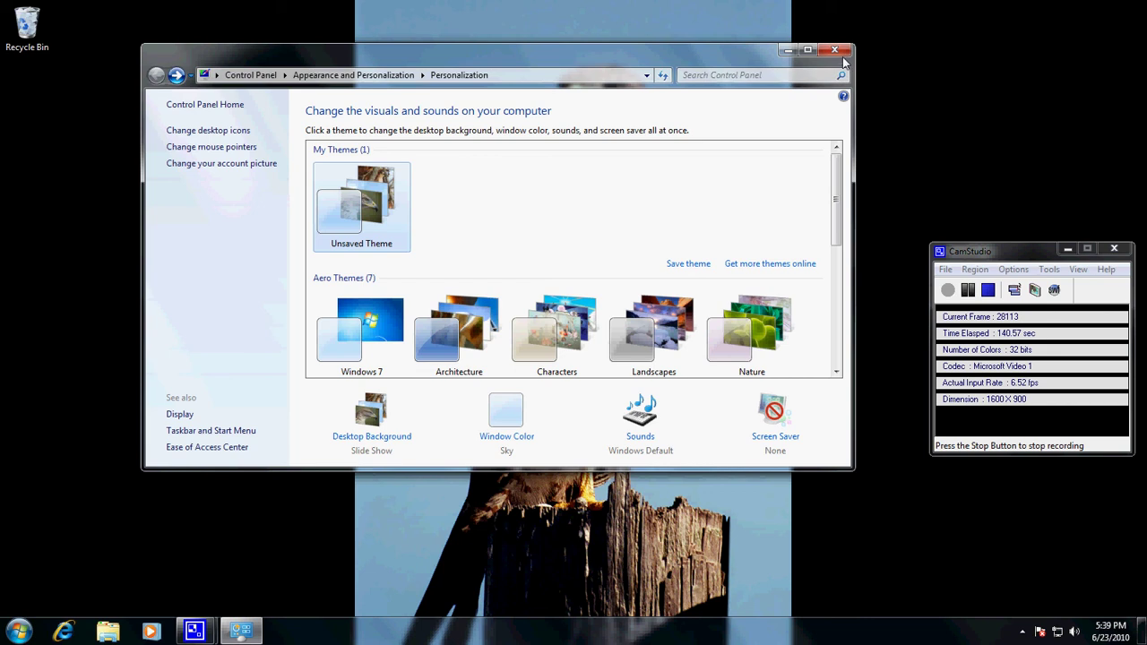
click(834, 50)
right_click(424, 157)
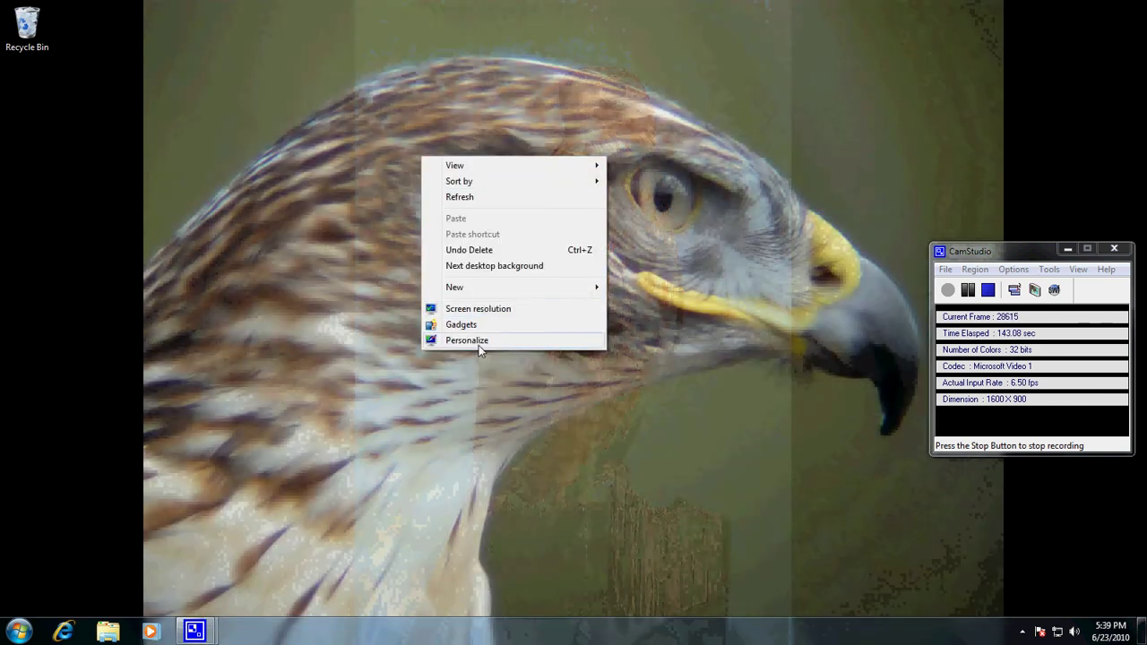
click(479, 341)
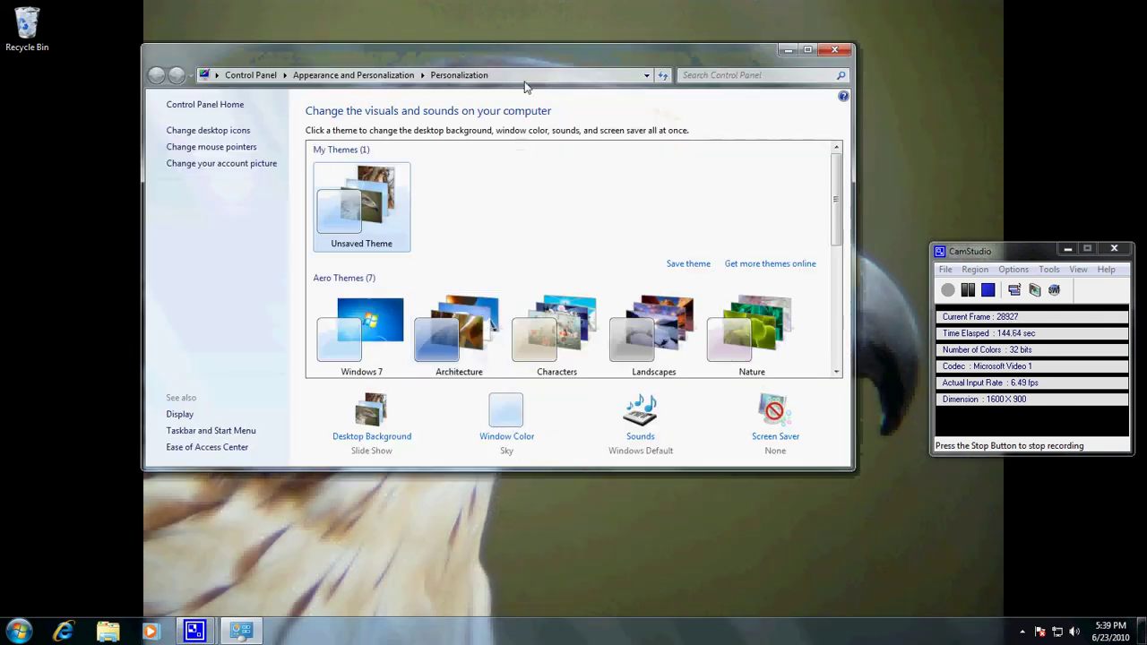
mouse_move(528, 64)
mouse_down()
mouse_move(589, 423)
mouse_move(486, 94)
mouse_up()
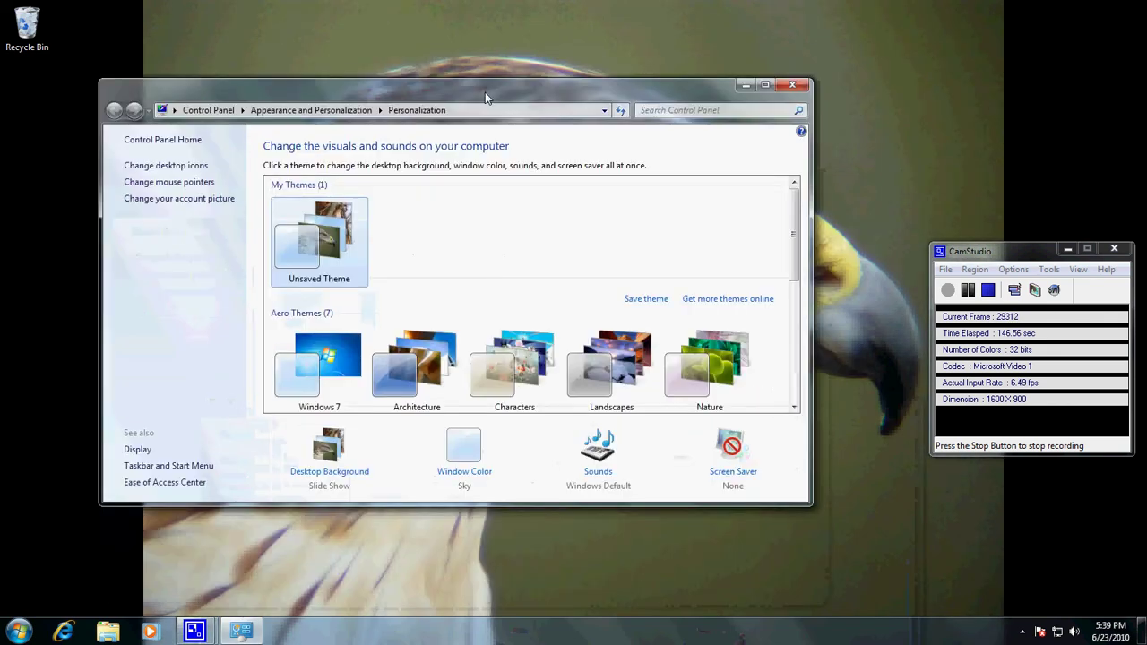
Step: Reopen Desktop Background and keep the picture change interval at 10 seconds
click(328, 445)
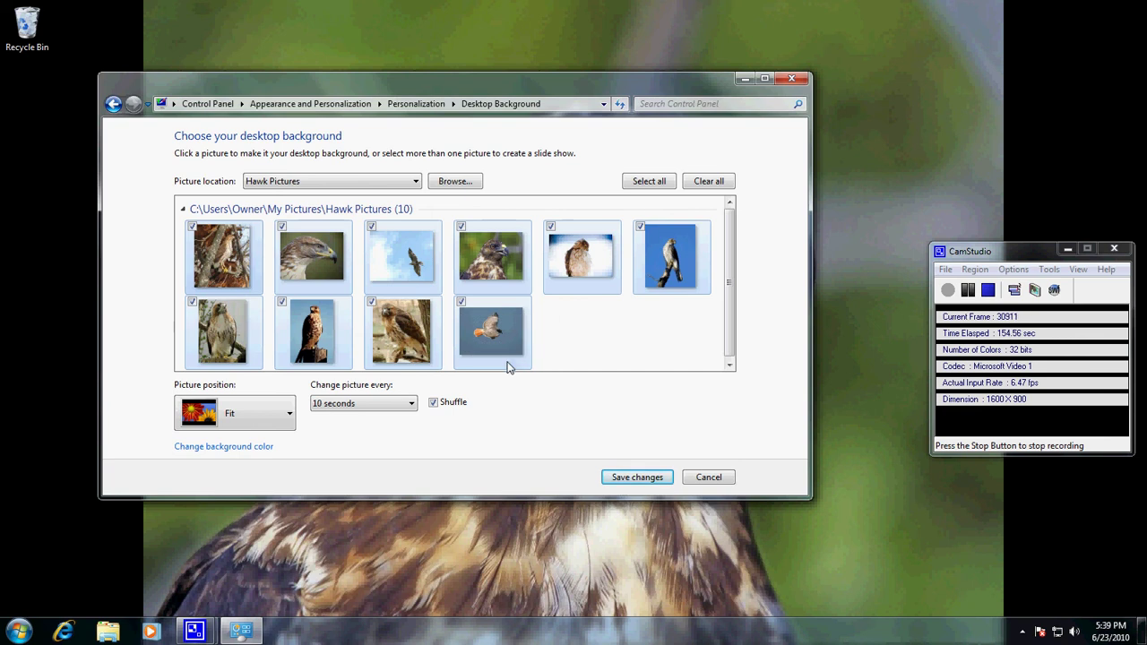
click(414, 404)
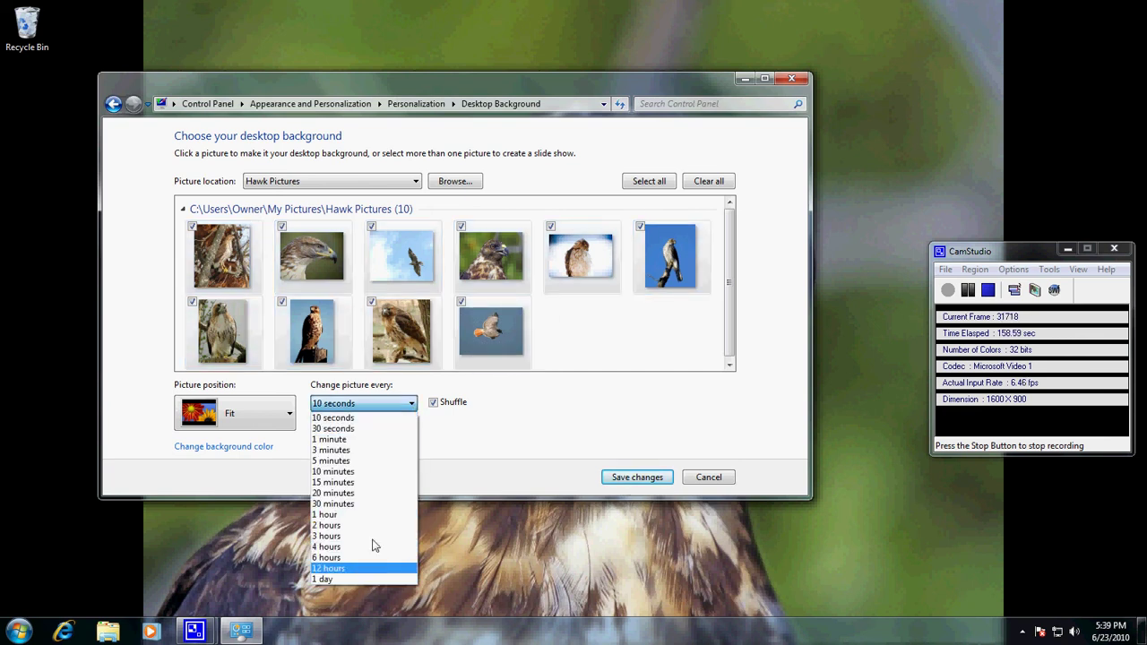
click(517, 425)
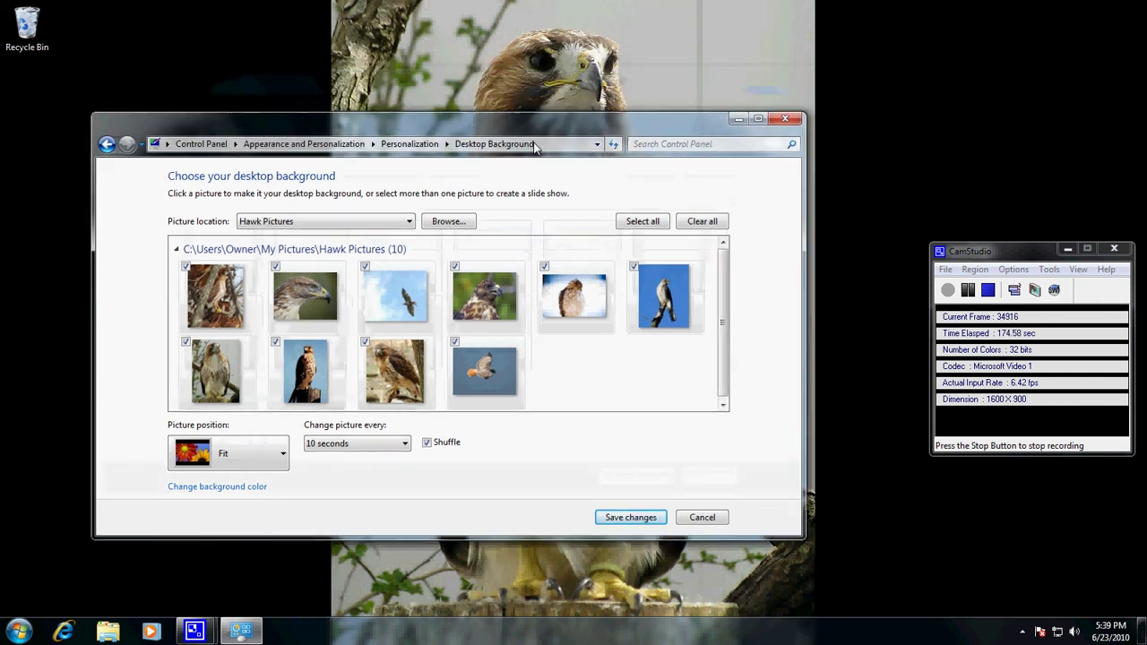
drag(546, 80, 536, 131)
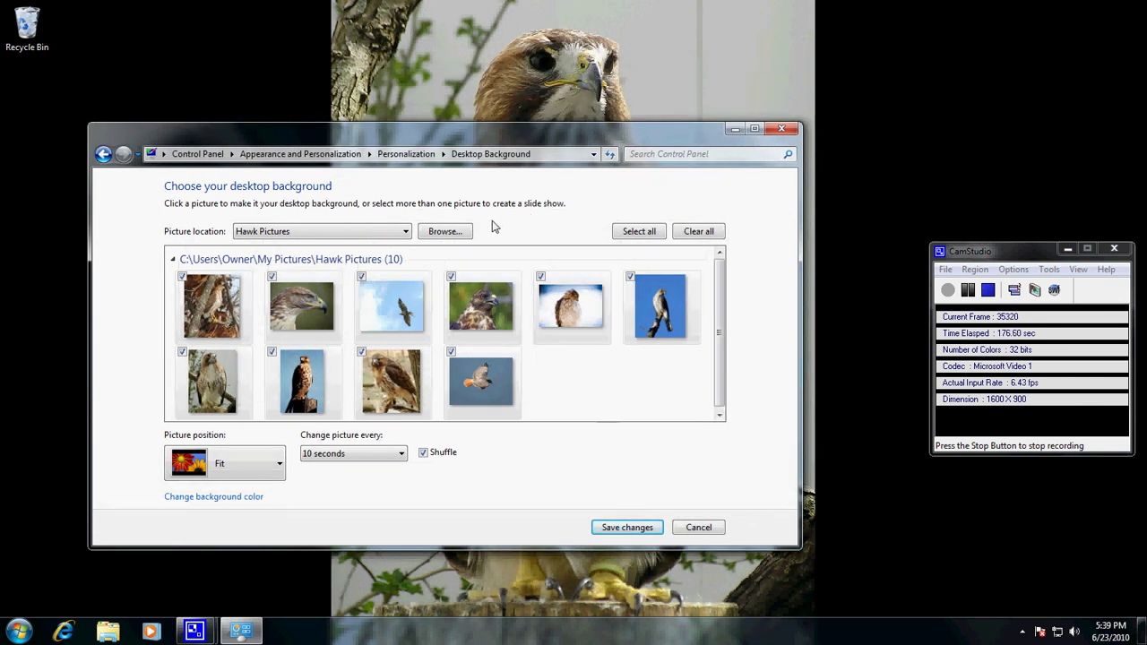